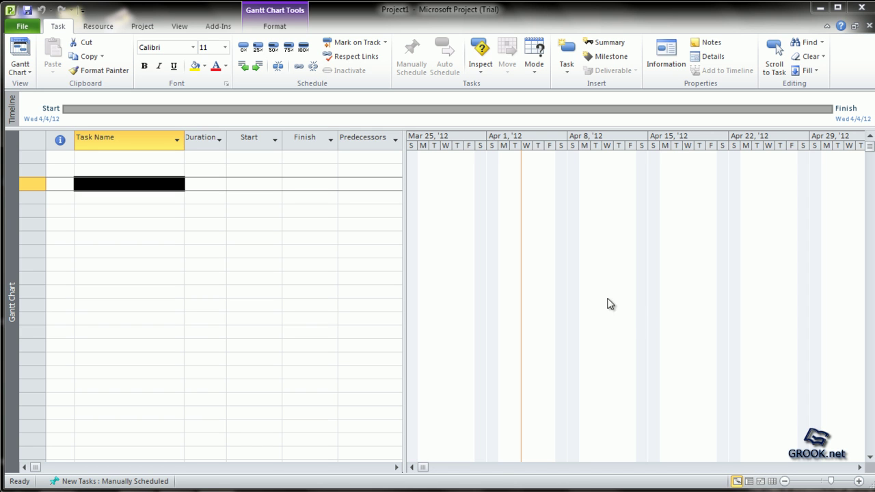
Enter 'Finalize plans and develop estimate with owner, architect' as the first task name
left_click(134, 137)
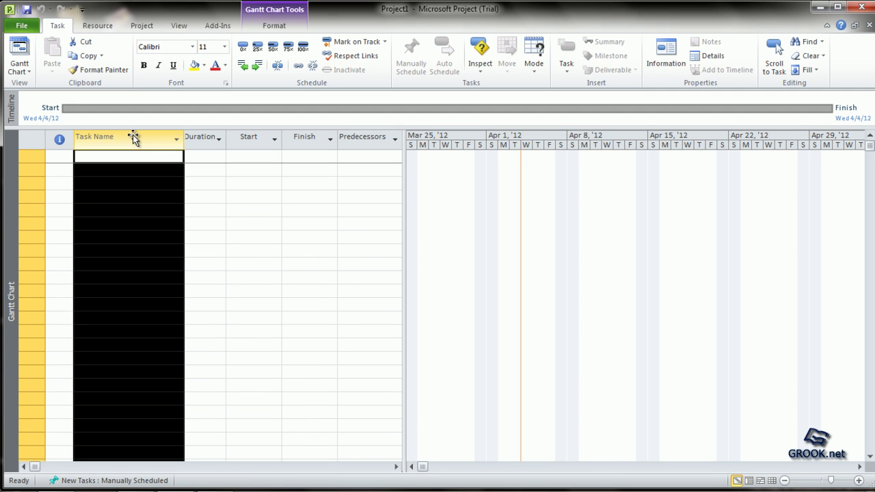
left_click(167, 157)
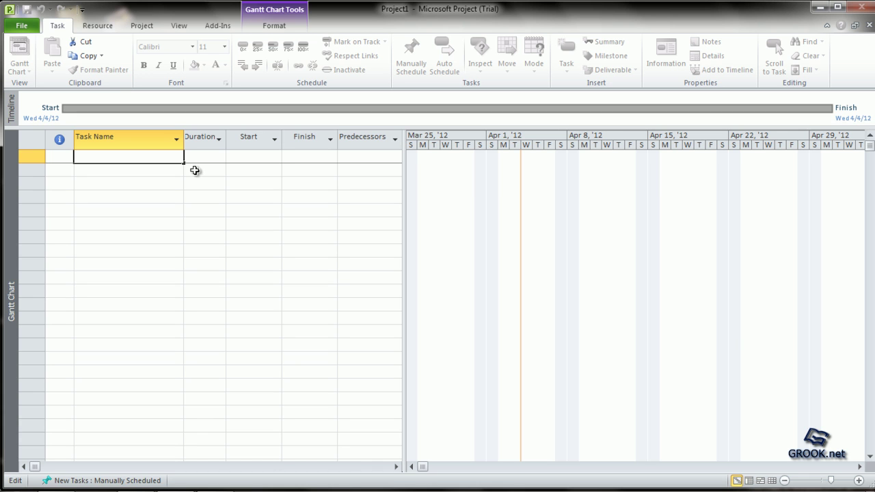
type("Finalize pland")
key("BackSpace")
type("s and develop")
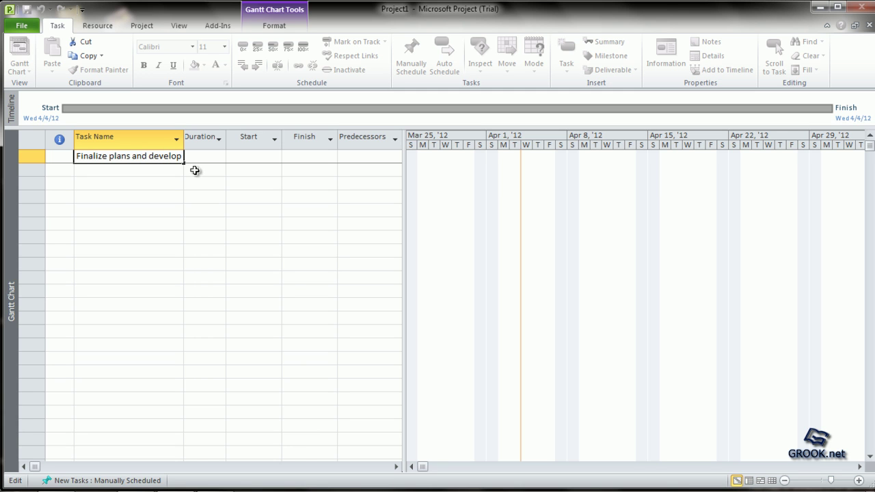
type(" estimate with owner")
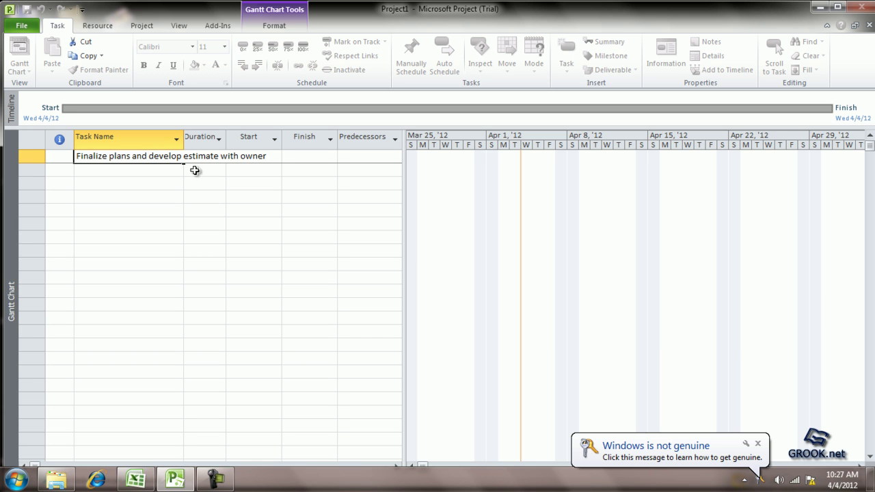
type(", architect")
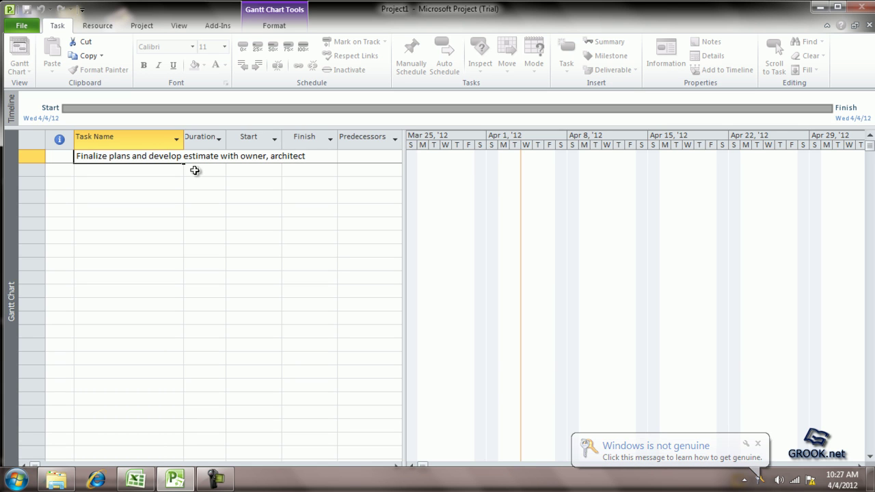
key("Return")
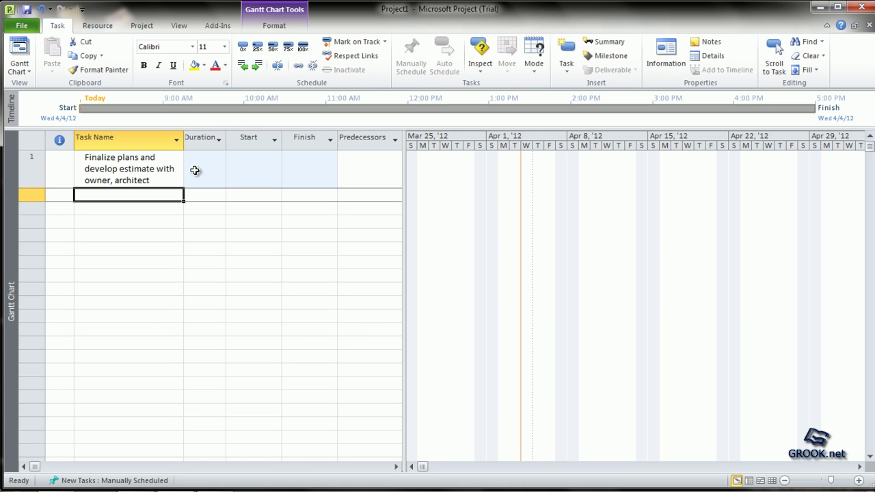
Enter tasks 'Sign contract and notice to proceed' and 'Secure framing permit' below task 1
type("Si")
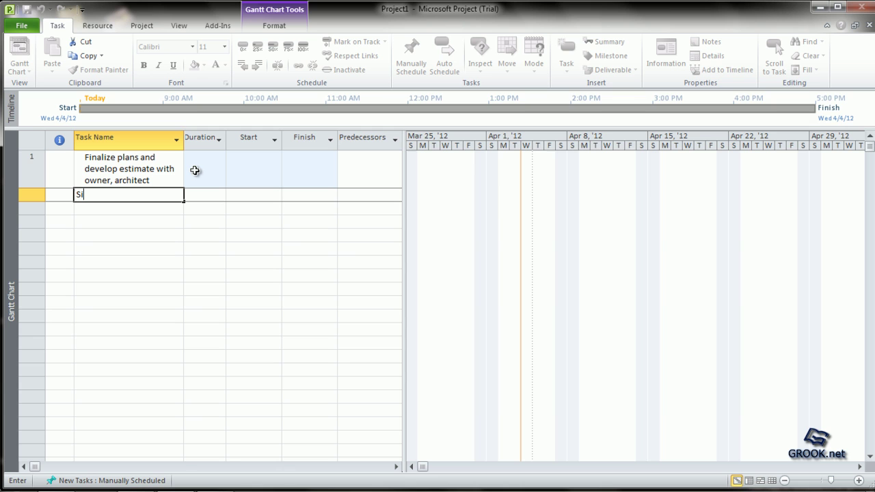
type("gn contract and notiv")
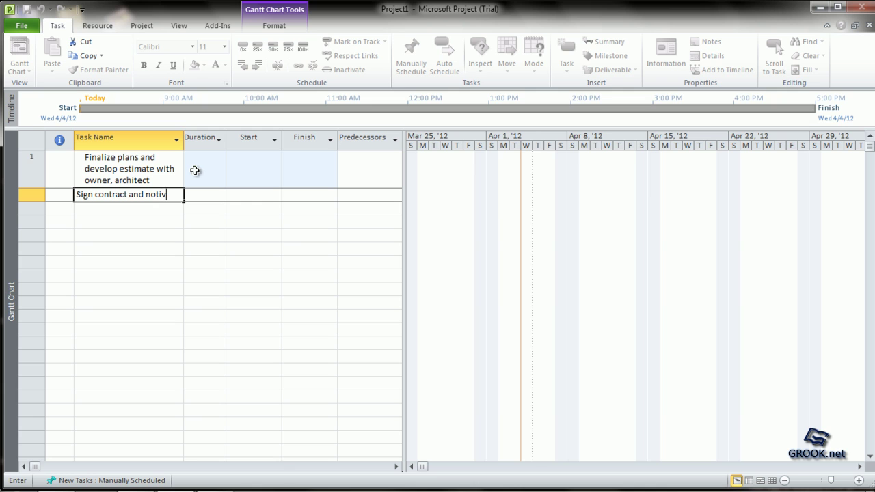
key("BackSpace")
type("ce to proceed")
key("Return")
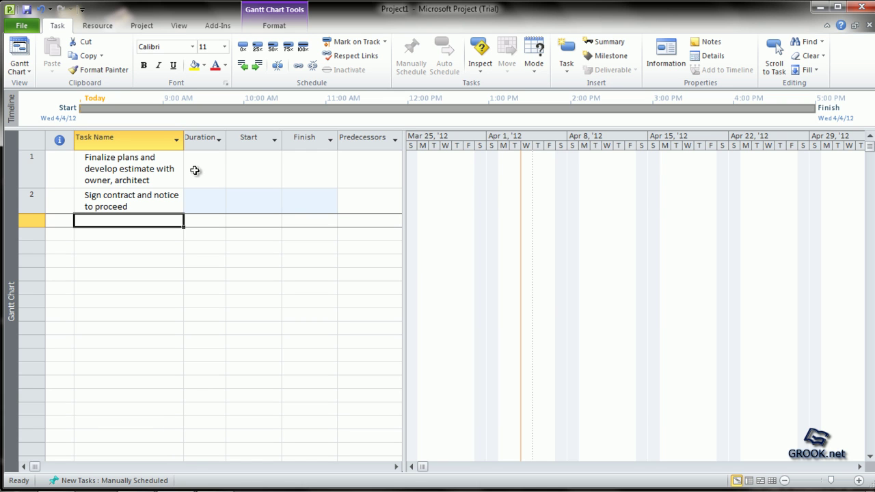
type("Se")
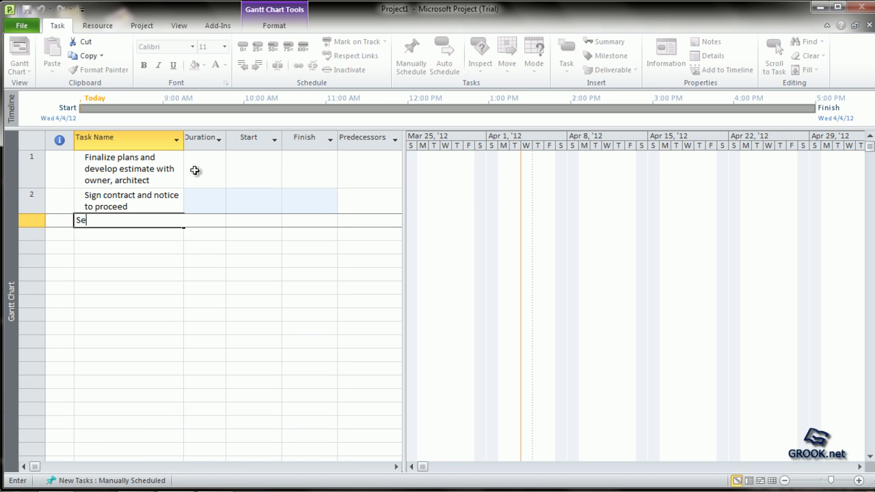
type("cure framing permit")
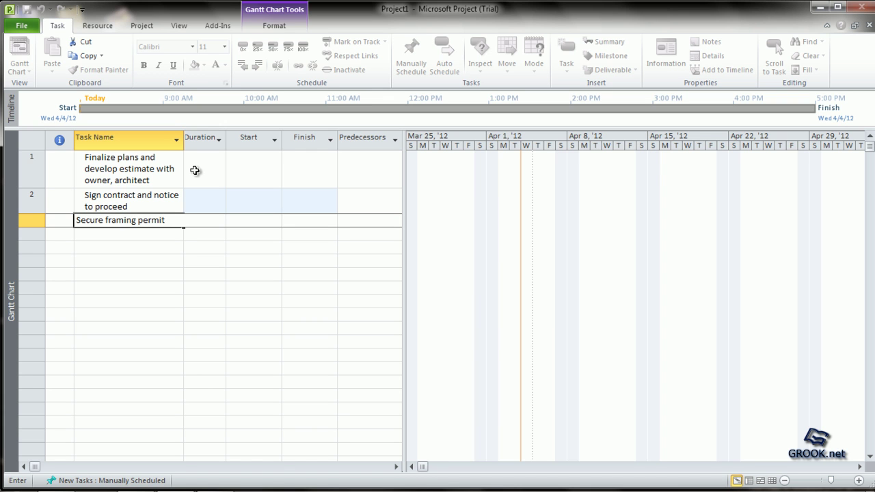
key("Return")
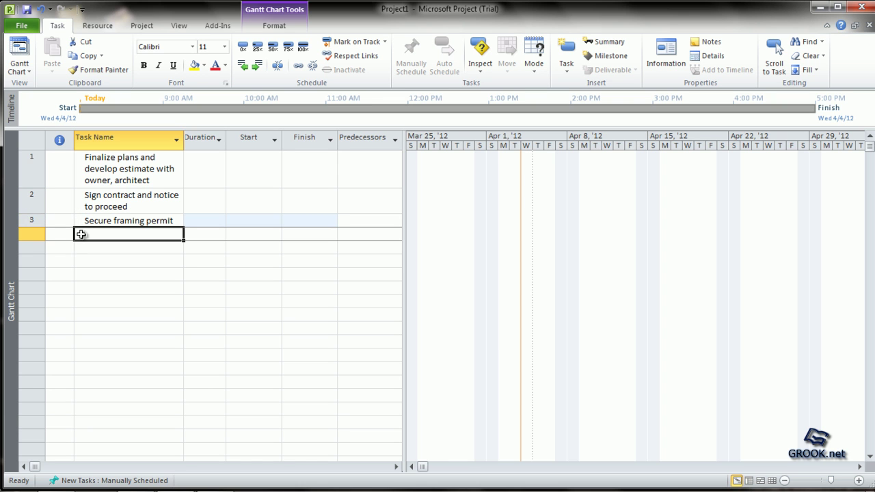
Insert 'Secure foundation permit' as a new task above 'Secure framing permit'
left_click(31, 219)
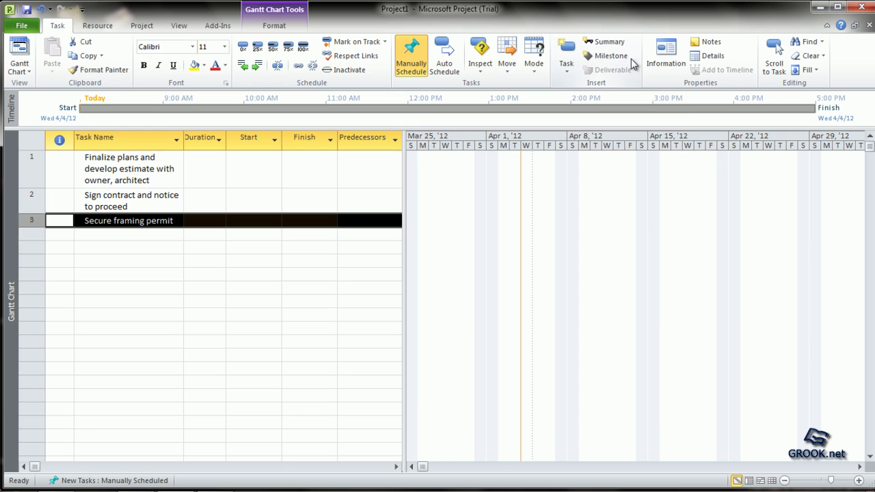
left_click(569, 54)
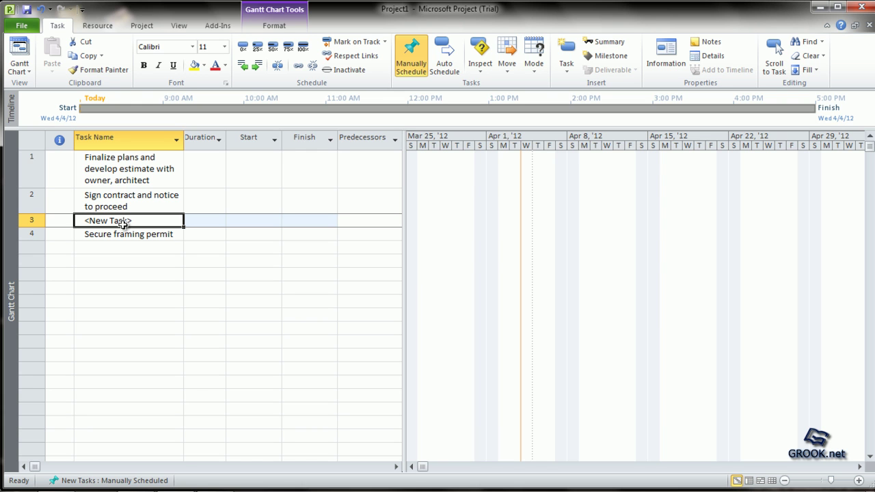
type("Secure ")
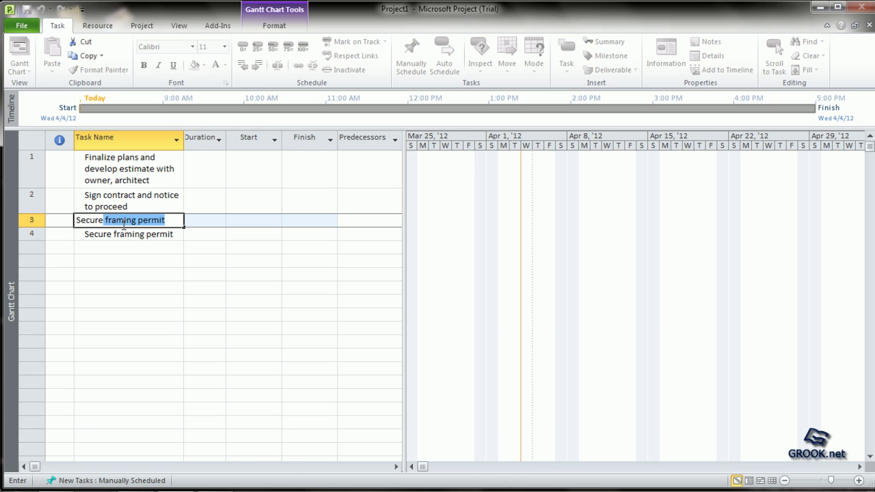
type("fo")
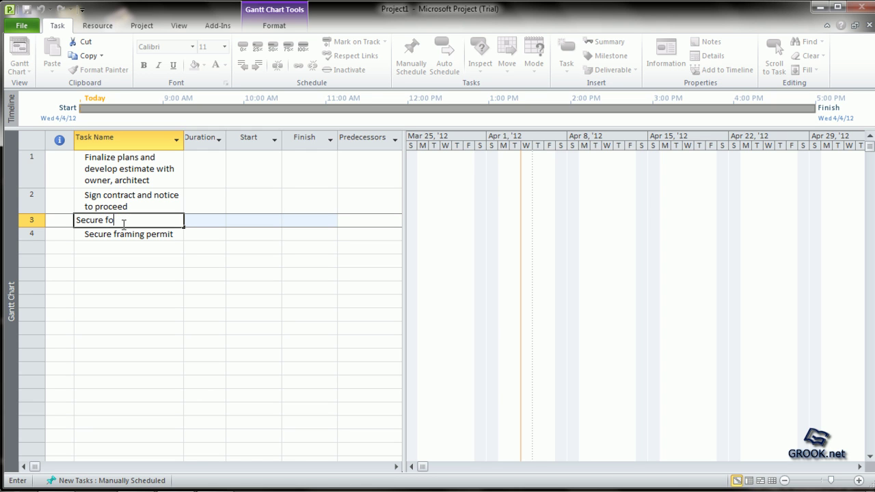
type("undation permit")
key("Return")
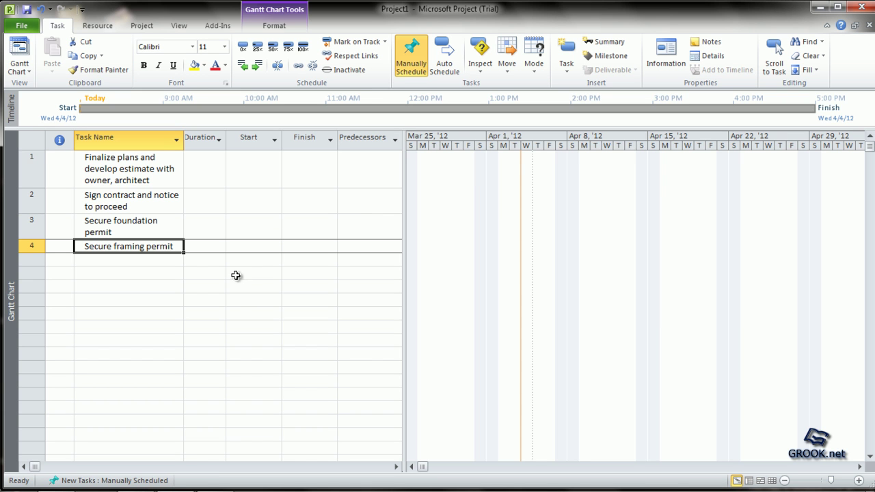
left_click(180, 27)
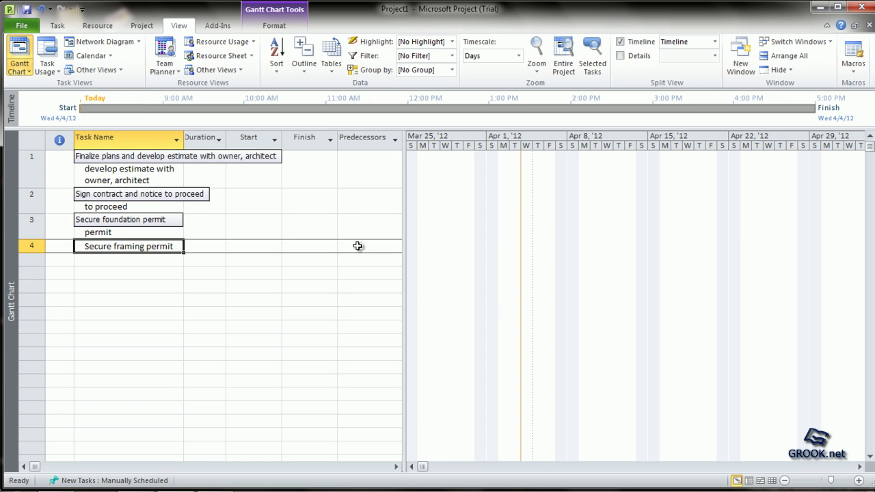
Switch to Network Diagram view and select the 'Secure framing permit' task box
left_click(337, 228)
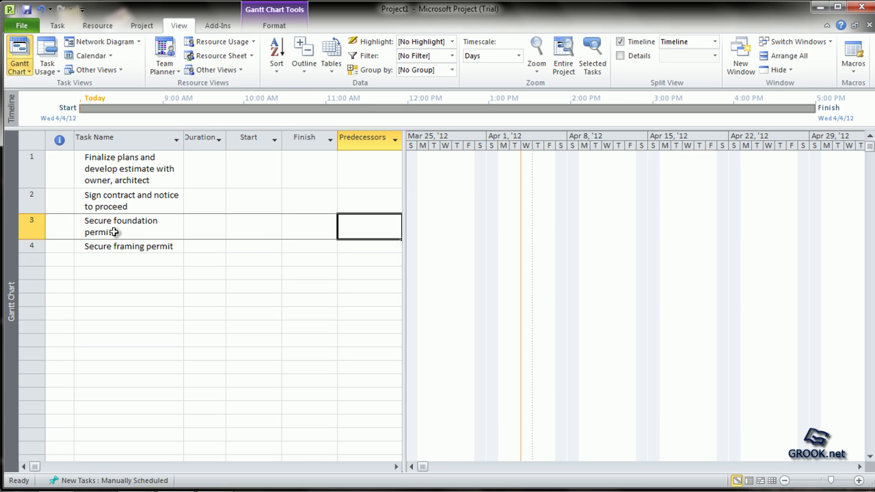
left_click(95, 43)
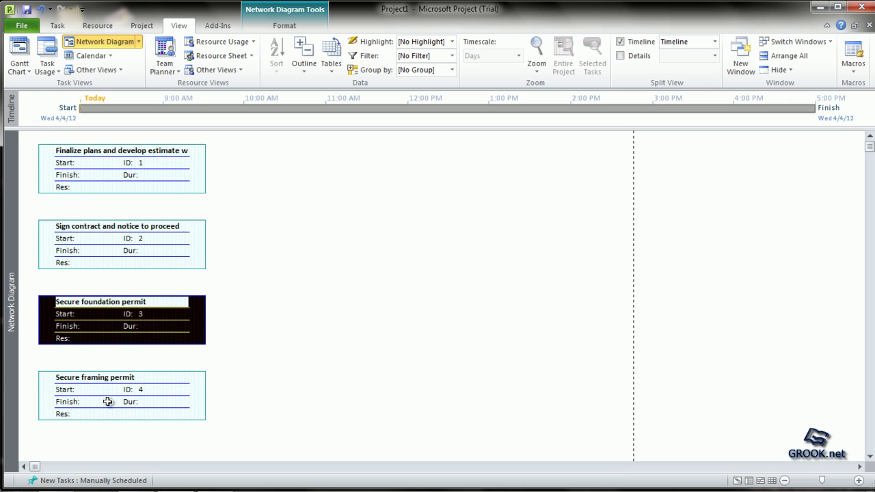
left_click(195, 414)
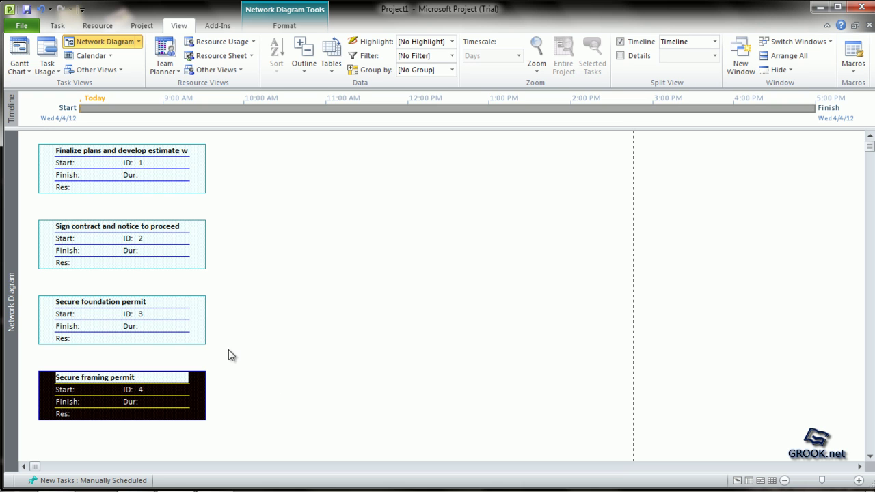
left_click(57, 27)
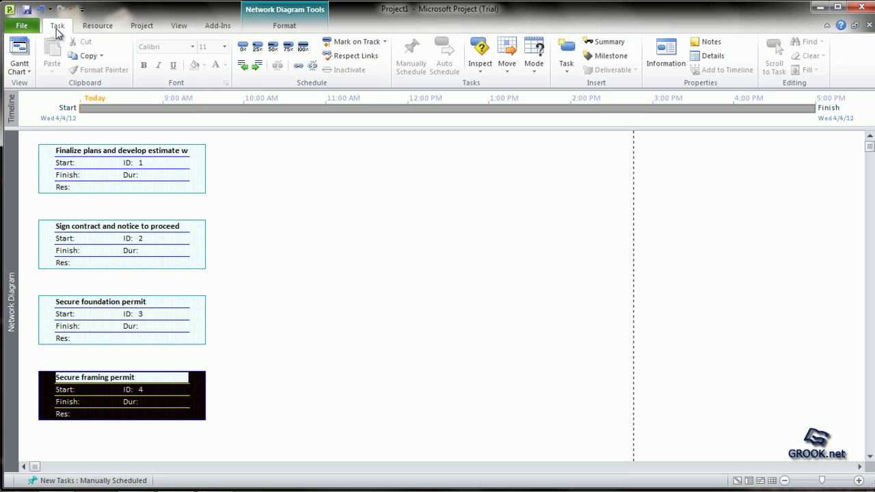
Insert a new task box before the framing permit and name it 'Secure electrical permit'
left_click(571, 60)
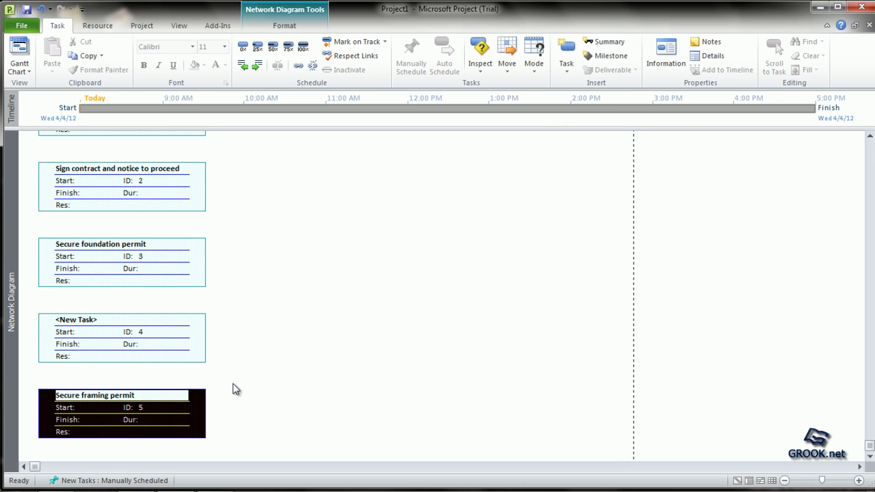
left_click(87, 319)
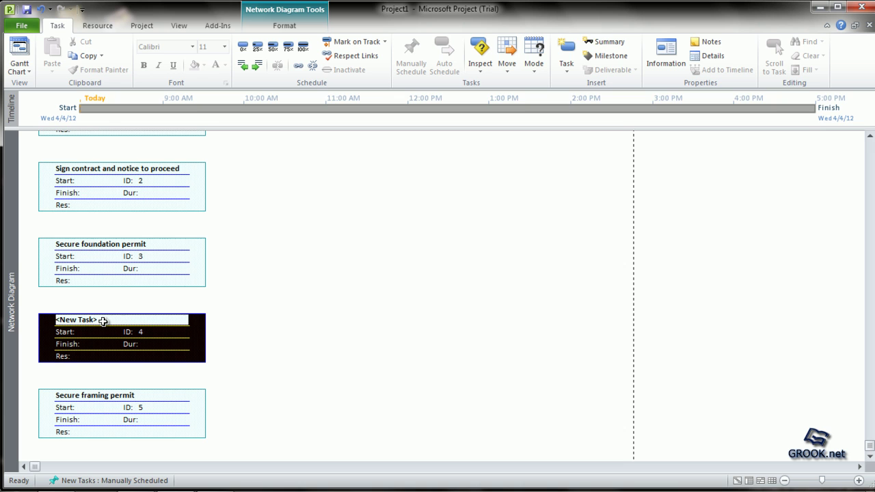
type("Secure")
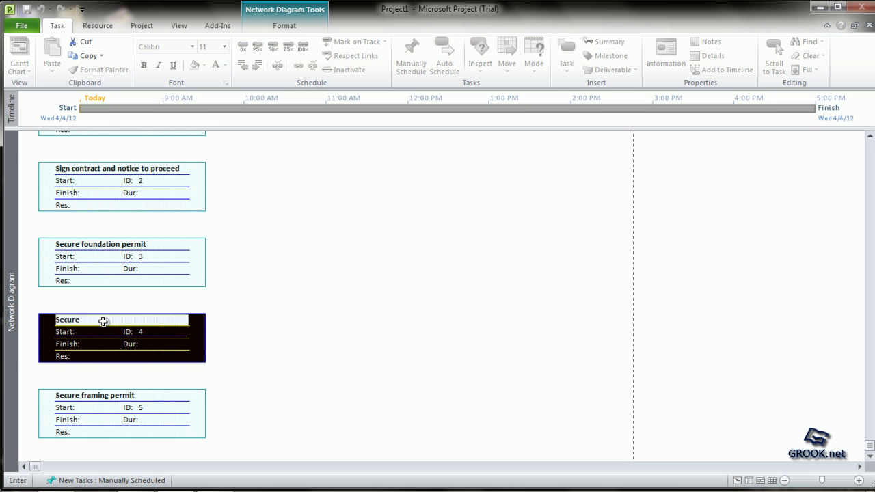
type(" electrical permit")
key("Return")
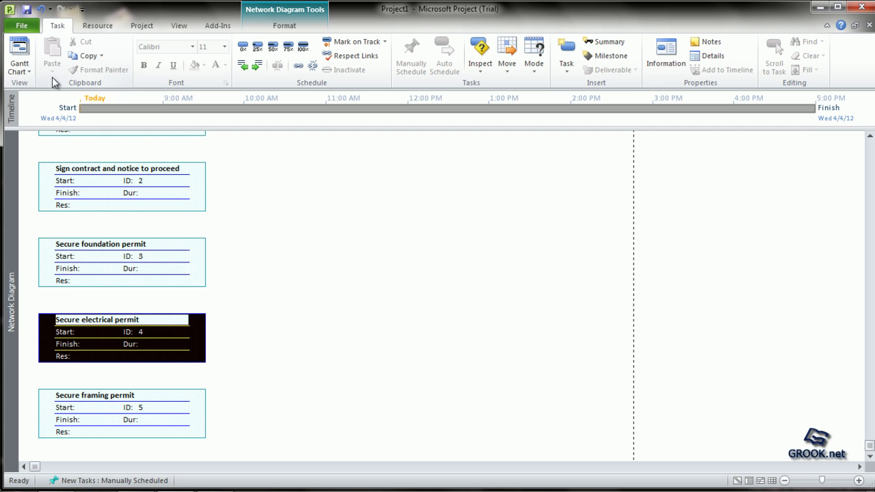
Switch the View back to Gantt Chart to list all five tasks
left_click(178, 27)
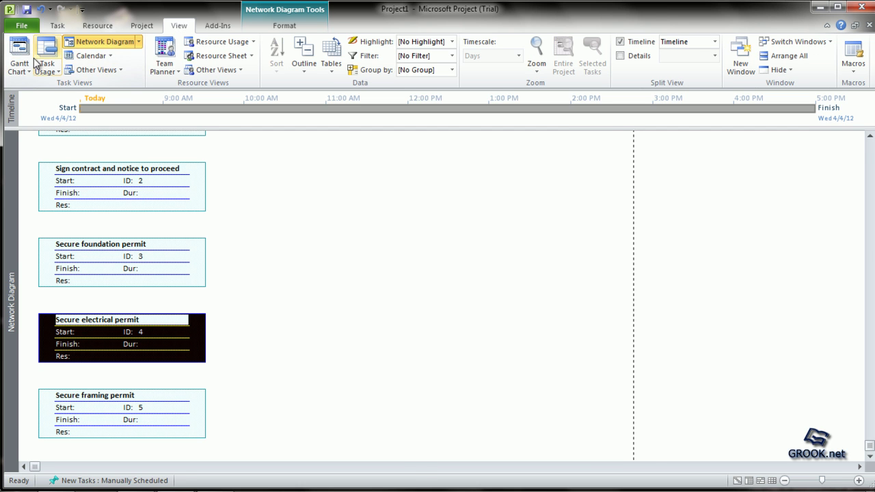
left_click(19, 56)
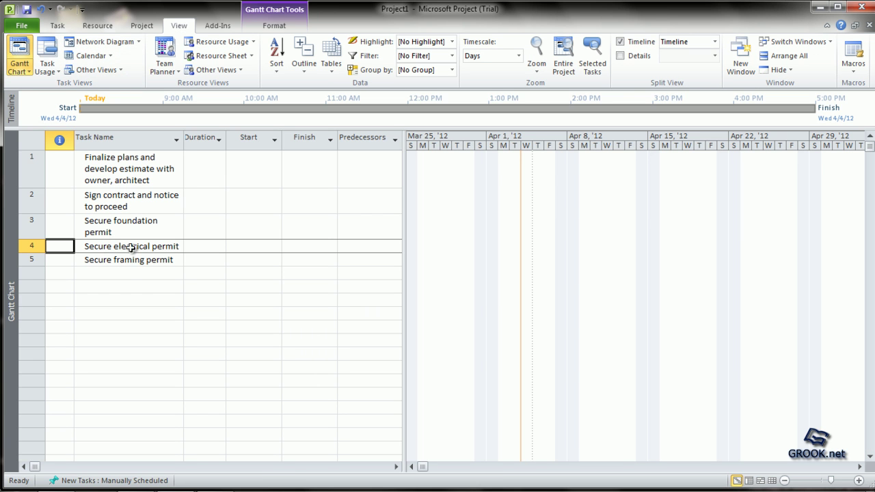